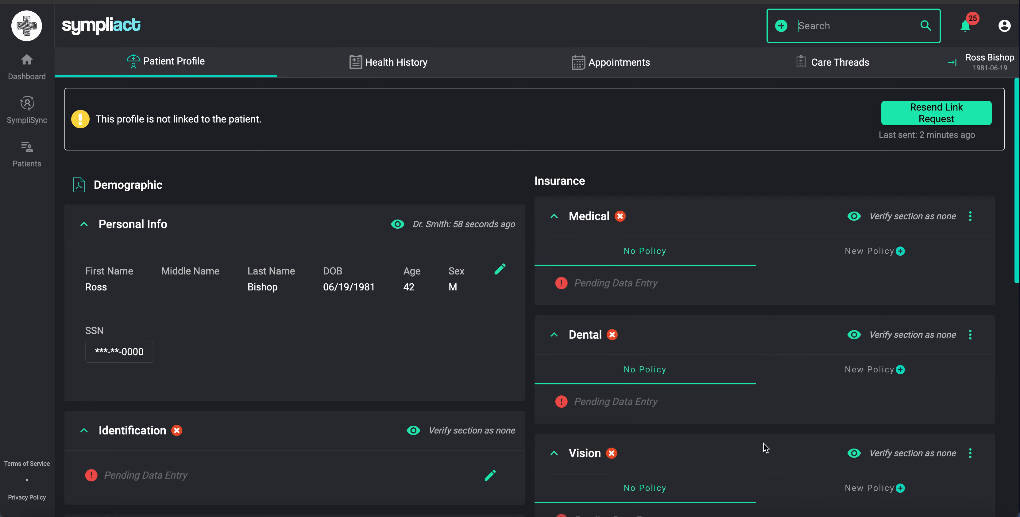
# - Examine the unlinked patient's personal, identification, contact and insurance sections in the profile
pyautogui.scroll(-1, 764, 447)
pyautogui.scroll(-1, 765, 446)
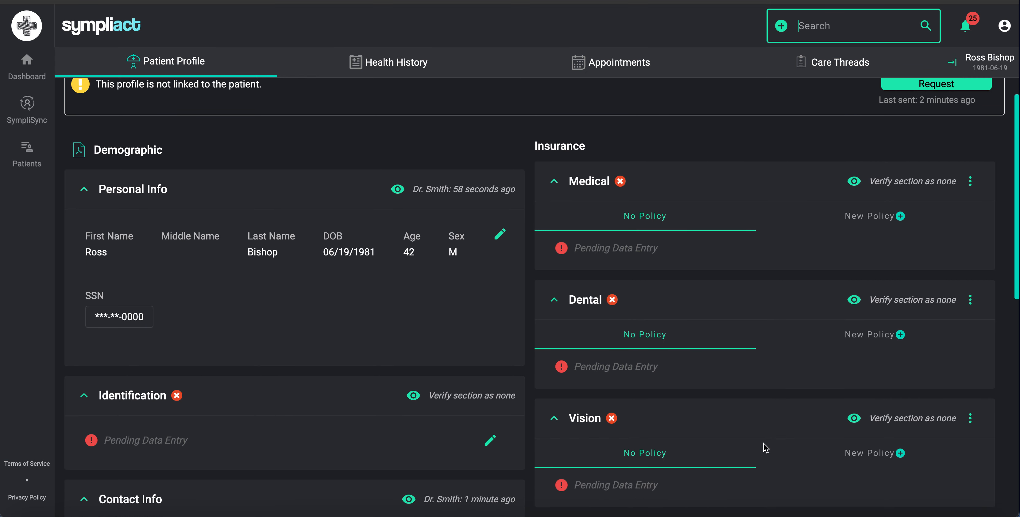
pyautogui.scroll(2, 765, 447)
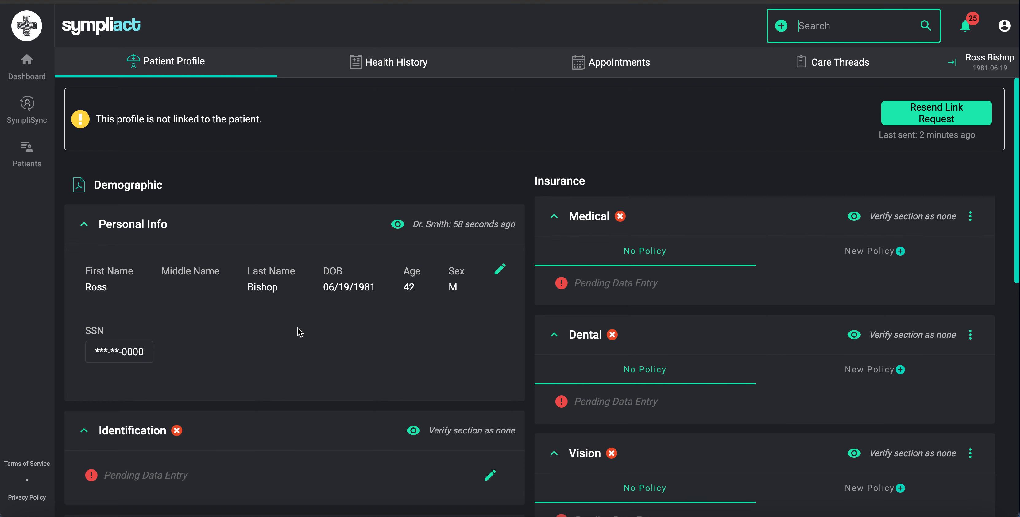
pyautogui.scroll(-1, 300, 332)
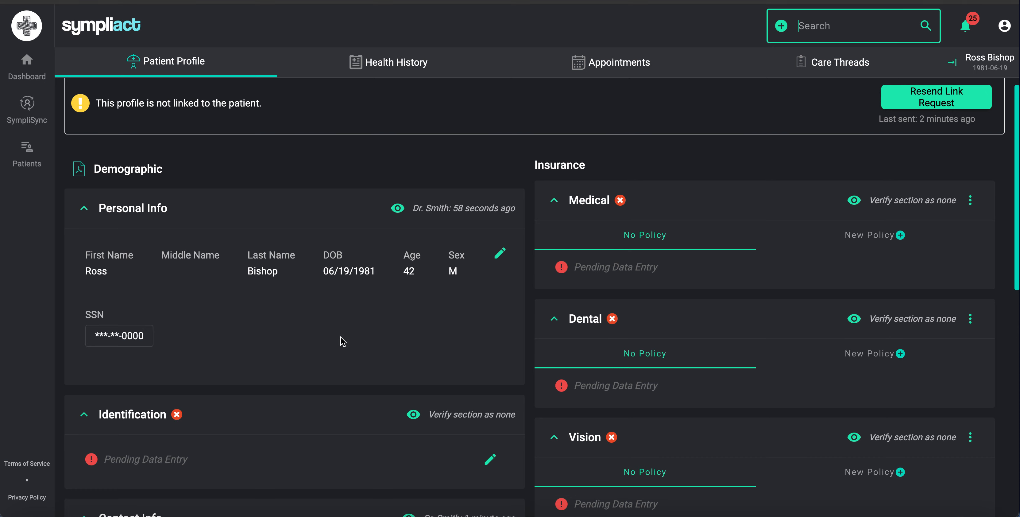
pyautogui.scroll(-10, 341, 341)
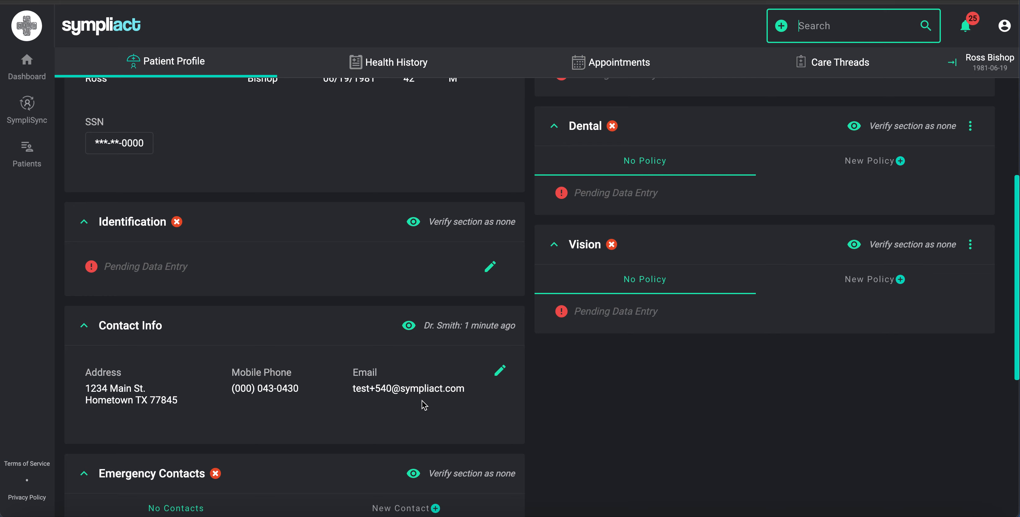
pyautogui.scroll(6, 431, 356)
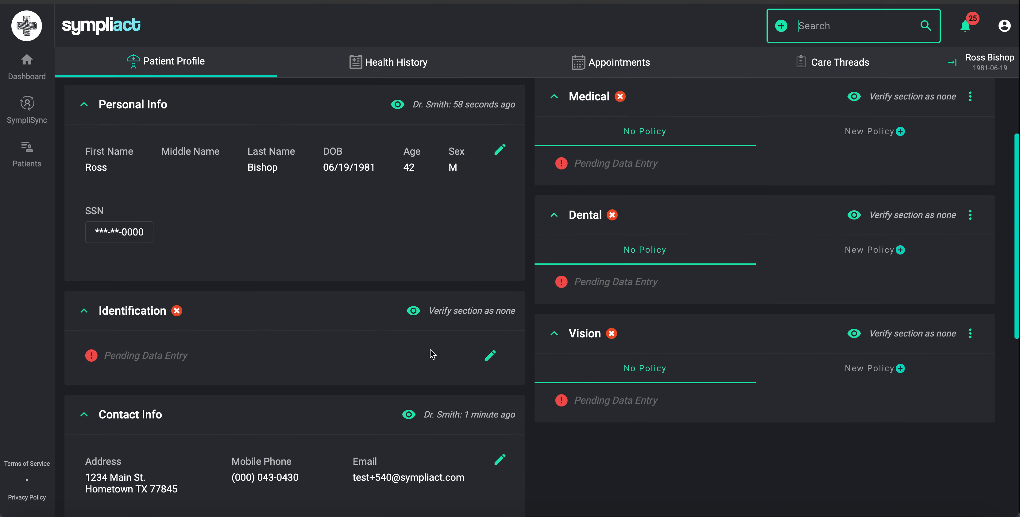
pyautogui.scroll(-2, 432, 353)
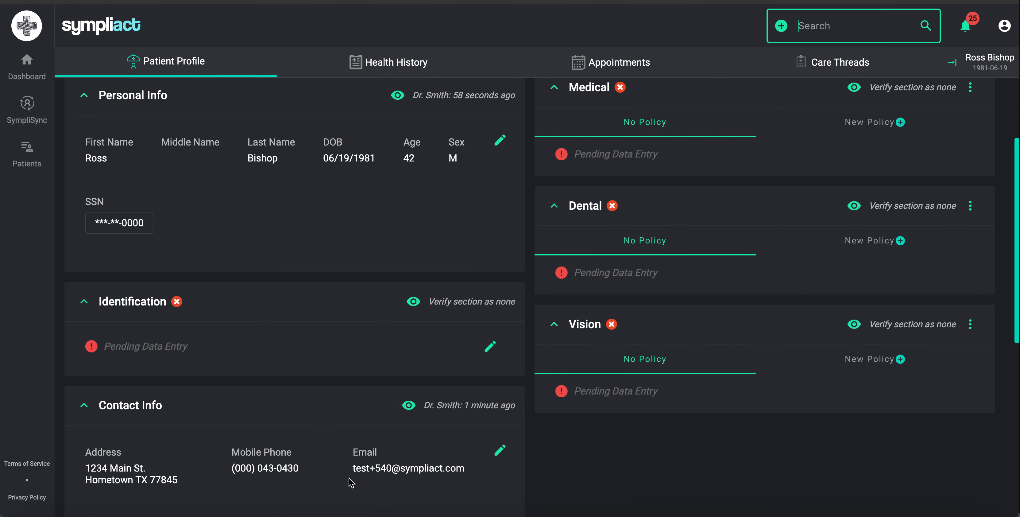
pyautogui.scroll(7, 487, 216)
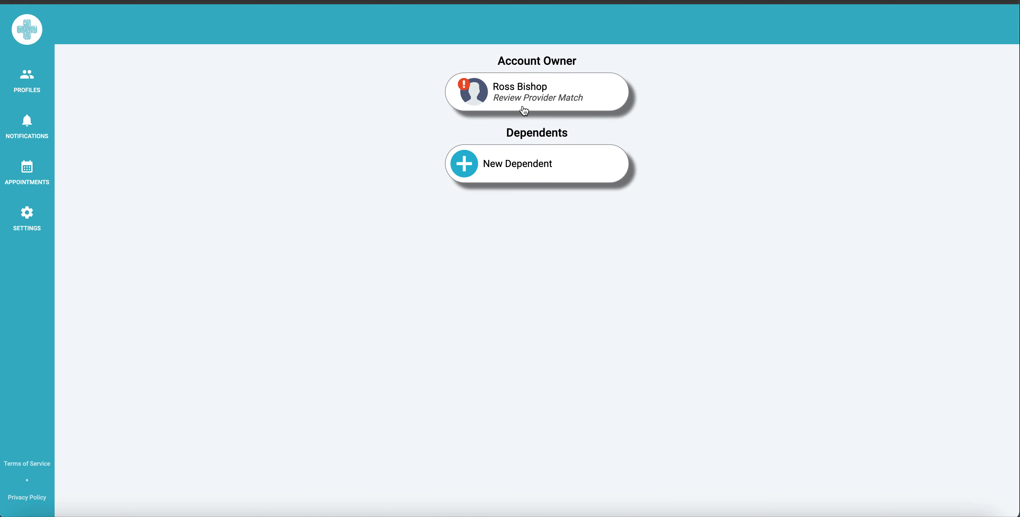
# - In the patient portal, open the account owner's provider match and connect to Hometown General Dentistry with access to only collaborating records
pyautogui.click(526, 108)
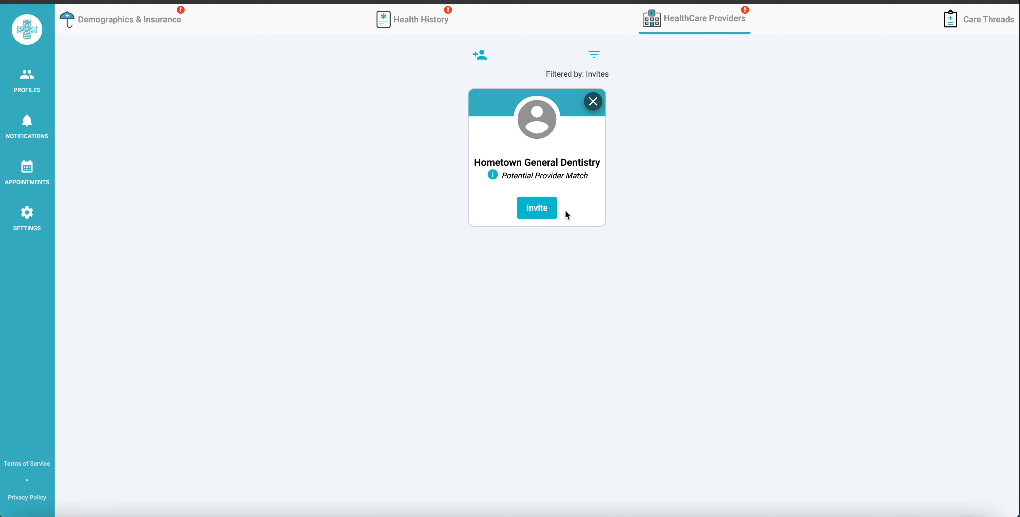
pyautogui.click(540, 216)
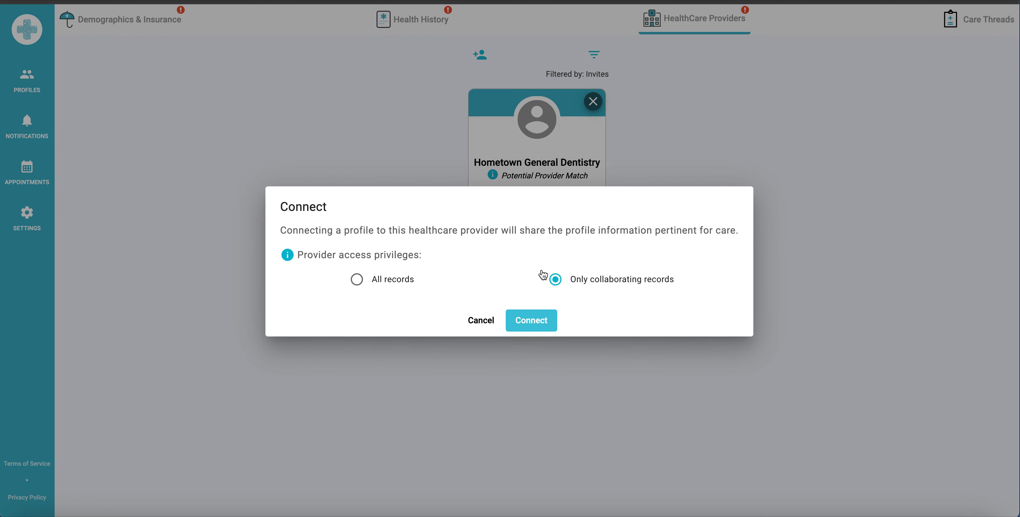
pyautogui.click(523, 321)
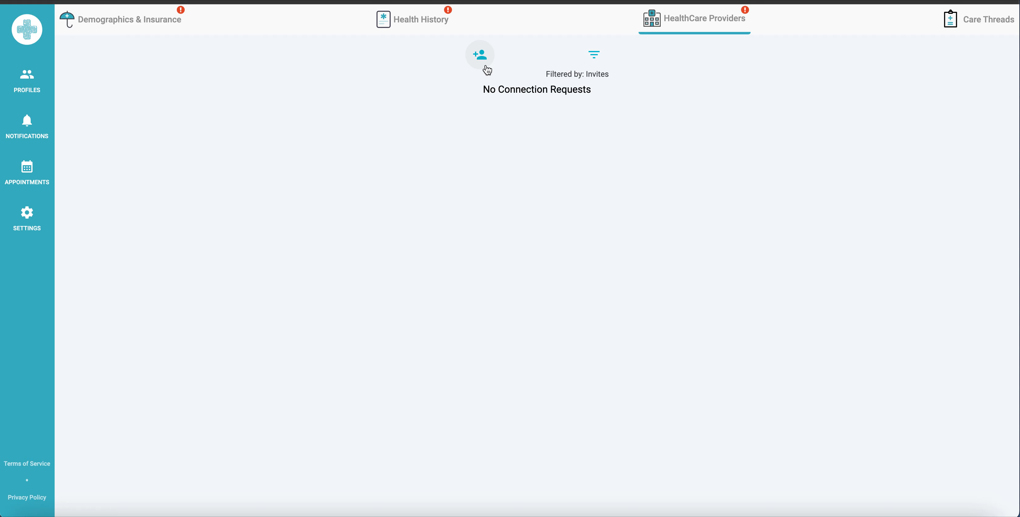
# - Search the providers available for invitation for "homet", look through the matches and the manual invite option, and close the invitation form
pyautogui.click(481, 56)
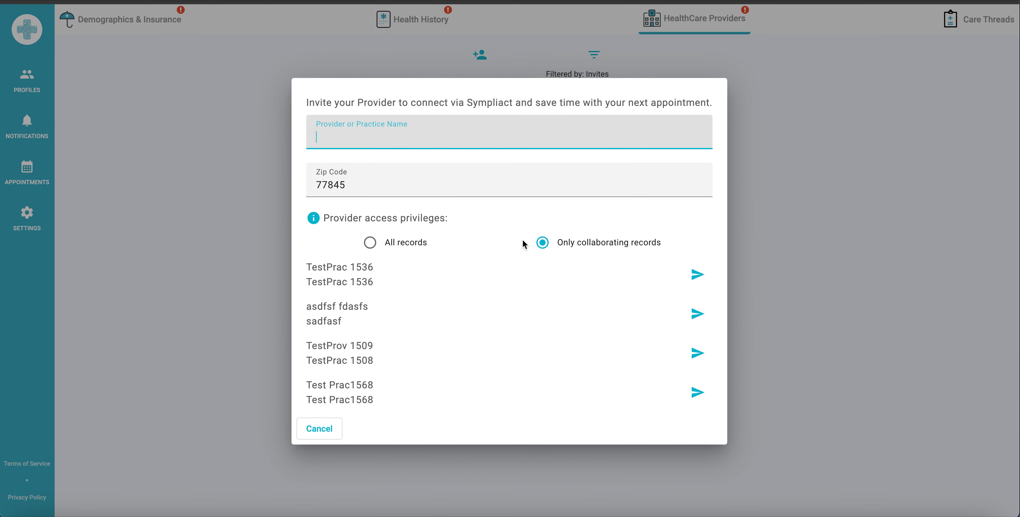
pyautogui.write('homet')
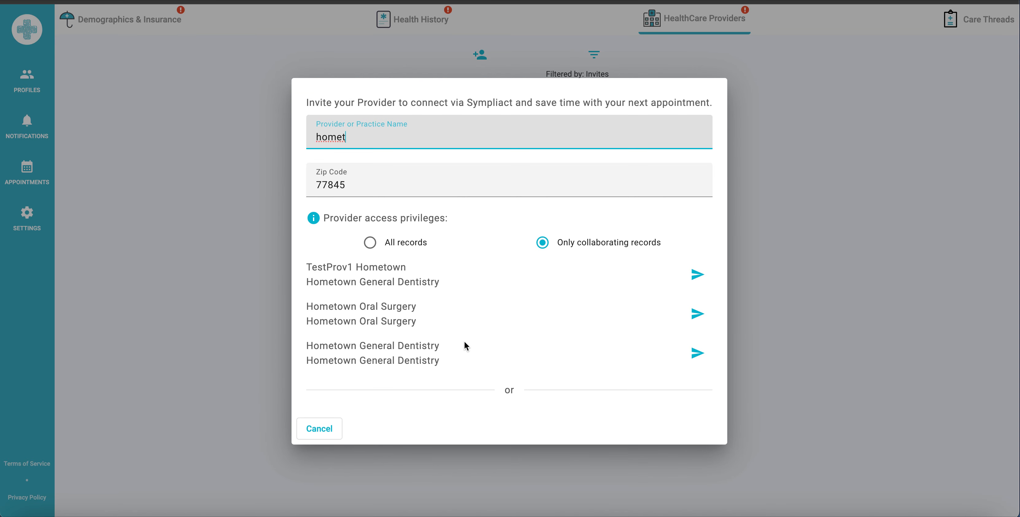
pyautogui.scroll(-2, 463, 343)
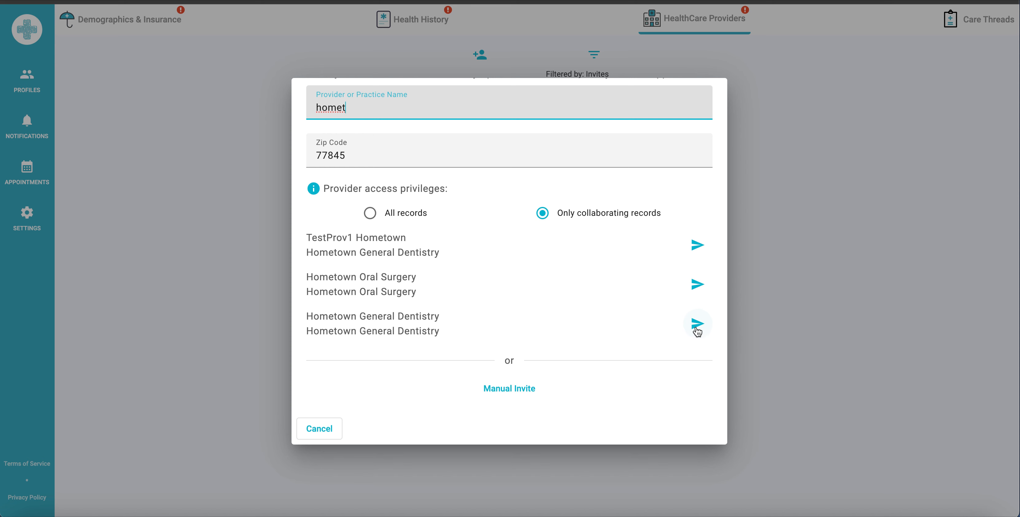
pyautogui.click(756, 302)
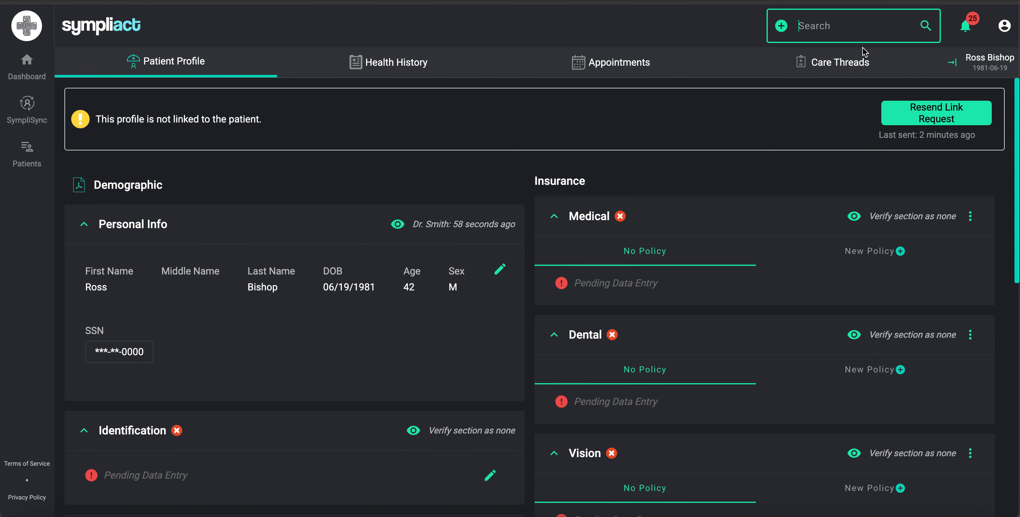
# - In the provider portal, open the newest Patient Link Request notification and accept the request without merging it into the existing patient
pyautogui.click(970, 34)
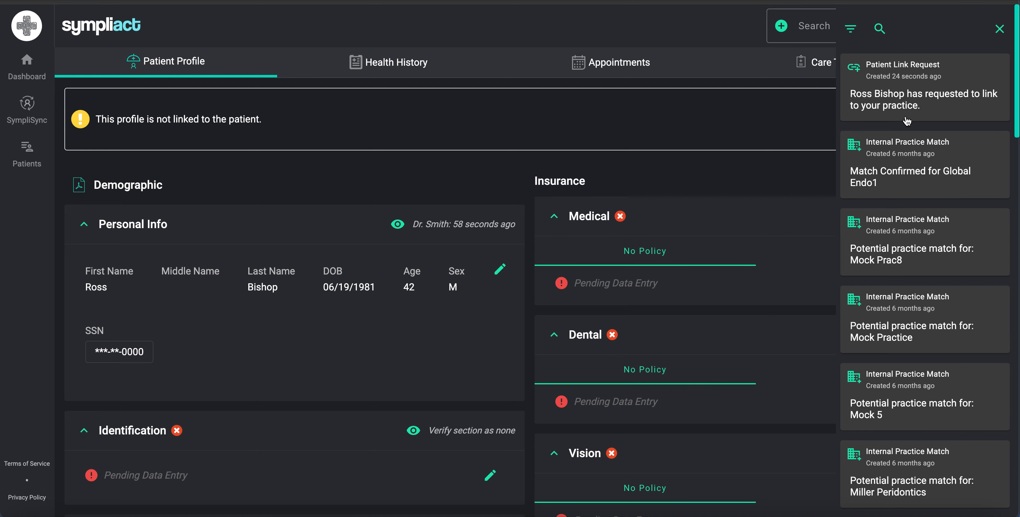
pyautogui.click(925, 108)
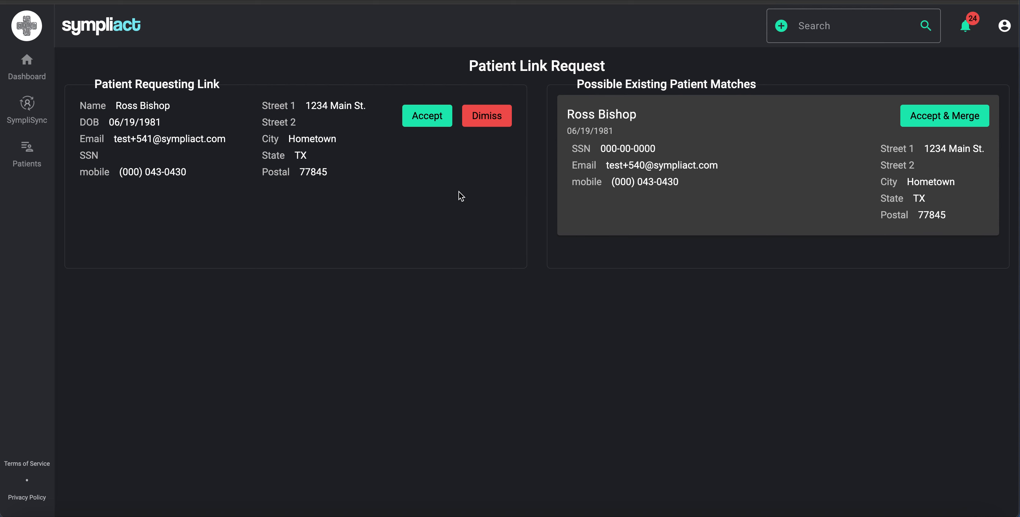
pyautogui.click(424, 119)
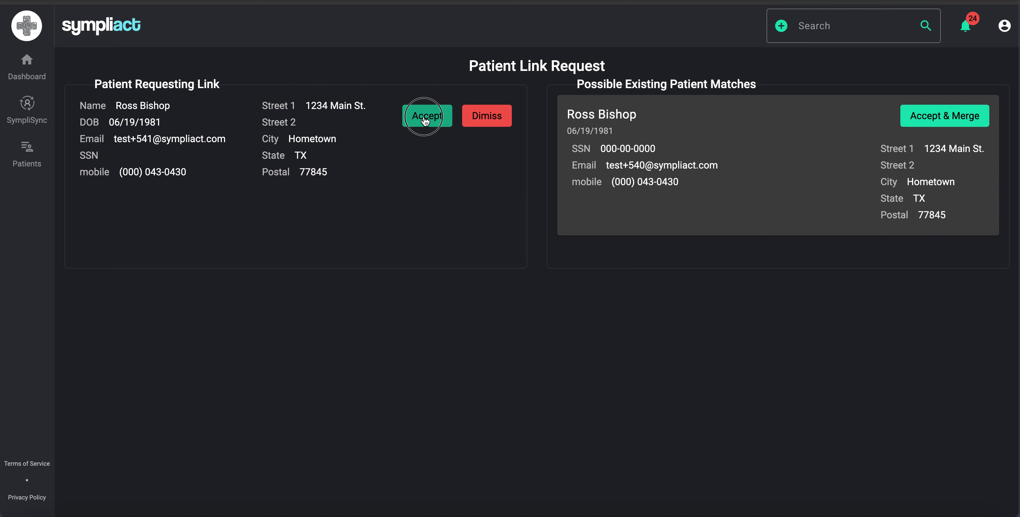
pyautogui.click(603, 286)
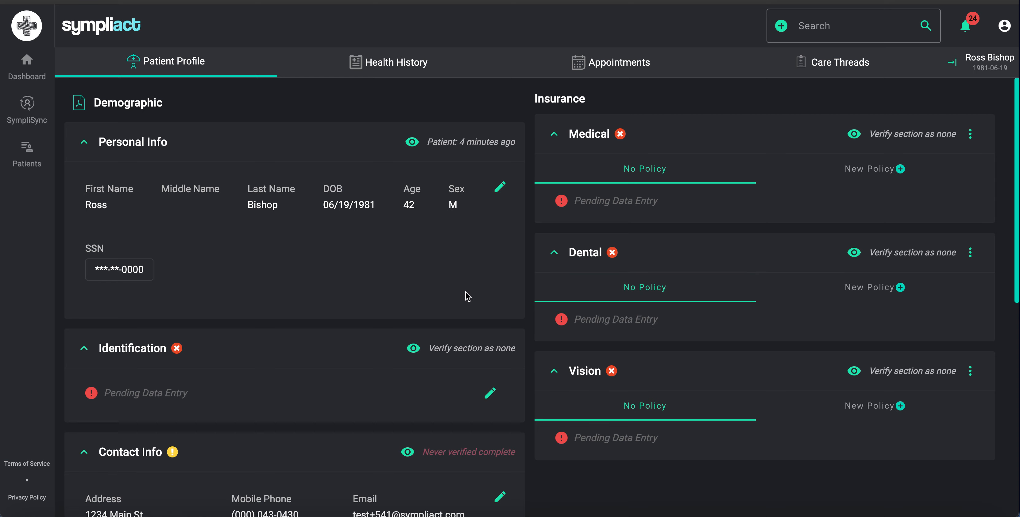
# - Open the Potential Duplicate Patient notification and merge the two matching patient records
pyautogui.scroll(-5, 467, 296)
pyautogui.scroll(5, 467, 296)
pyautogui.click(972, 34)
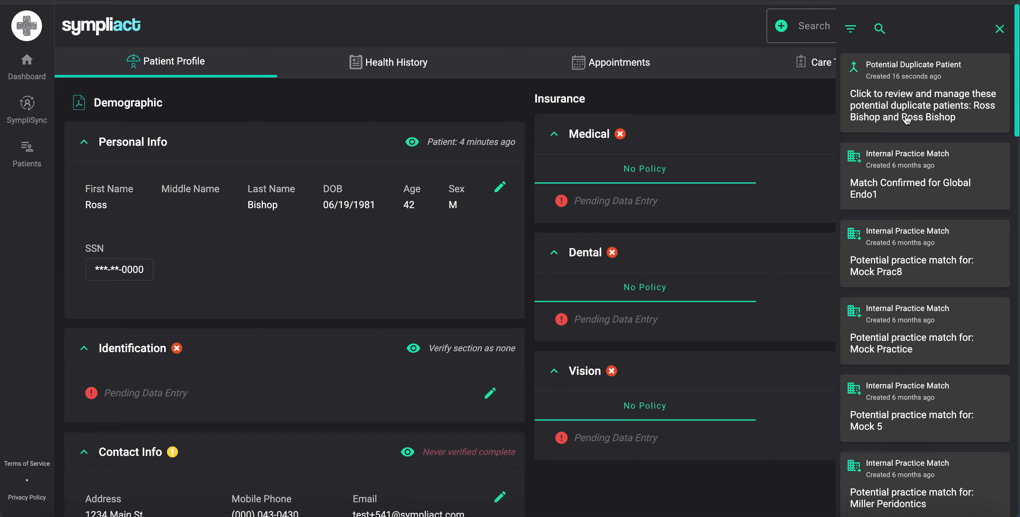
pyautogui.click(884, 109)
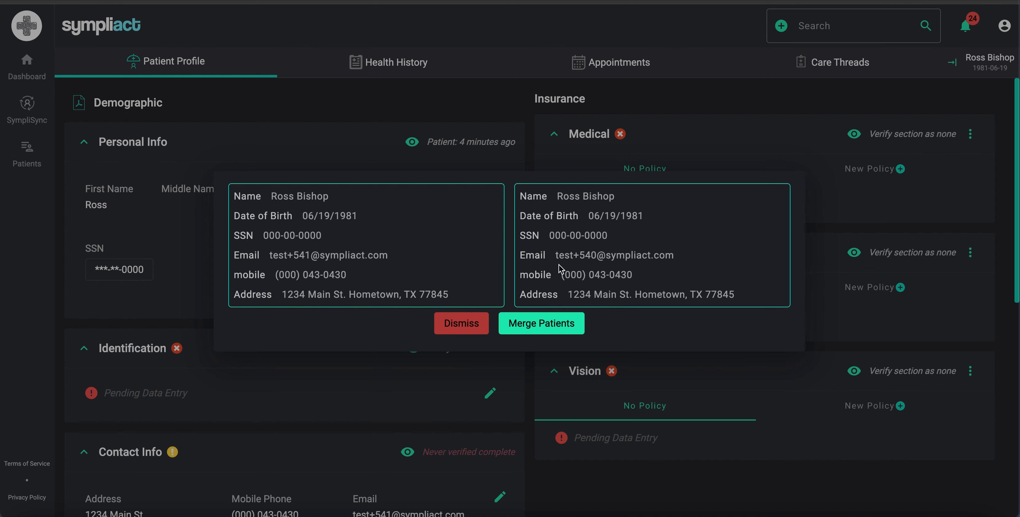
pyautogui.click(549, 330)
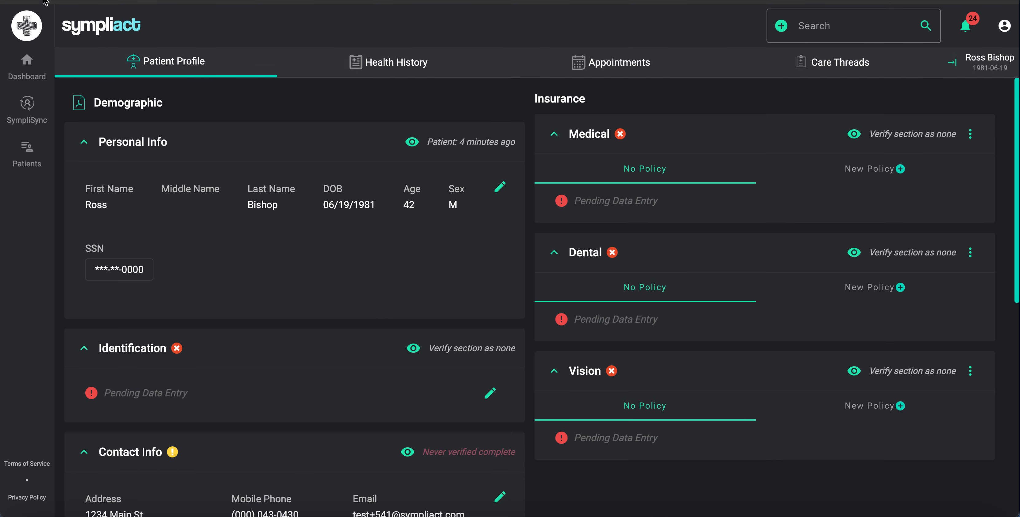
# - Return to the dashboard, search for the merged patient by first name, open the profile and review its sections
pyautogui.click(26, 68)
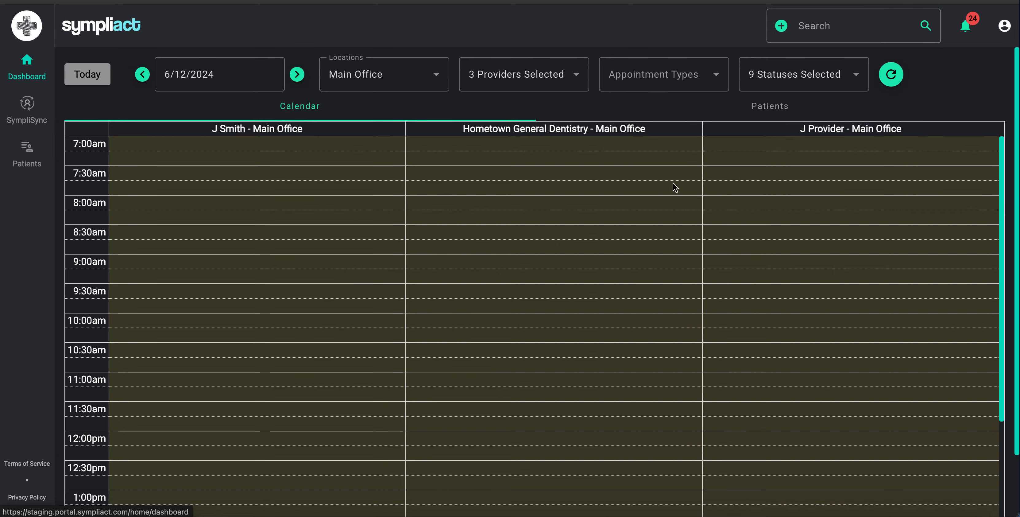
pyautogui.click(854, 29)
pyautogui.write('ross')
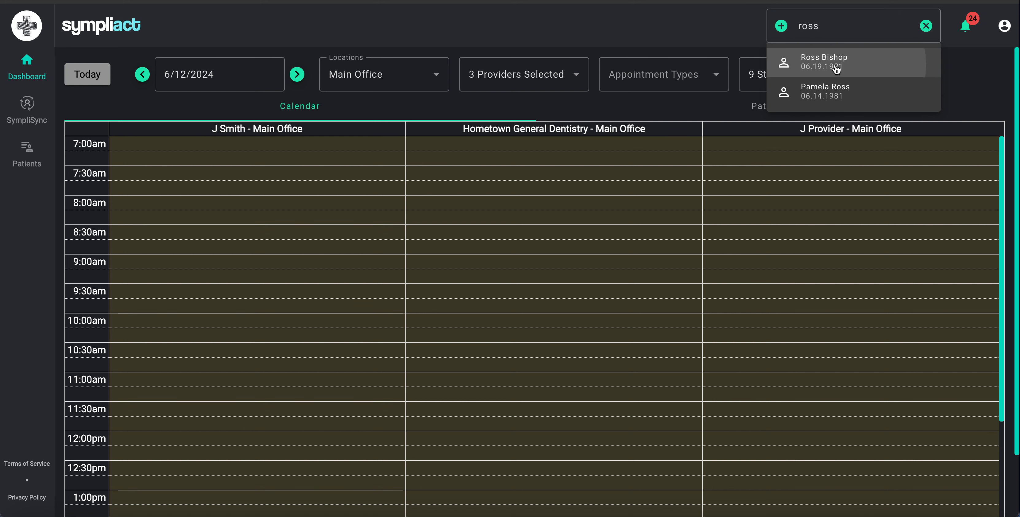
pyautogui.click(835, 69)
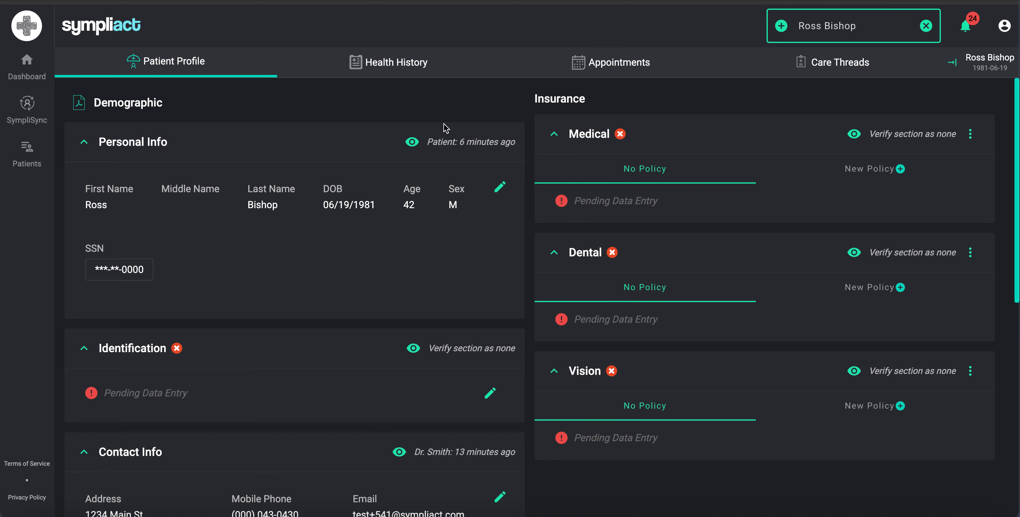
pyautogui.scroll(-7, 450, 379)
pyautogui.scroll(-4, 451, 379)
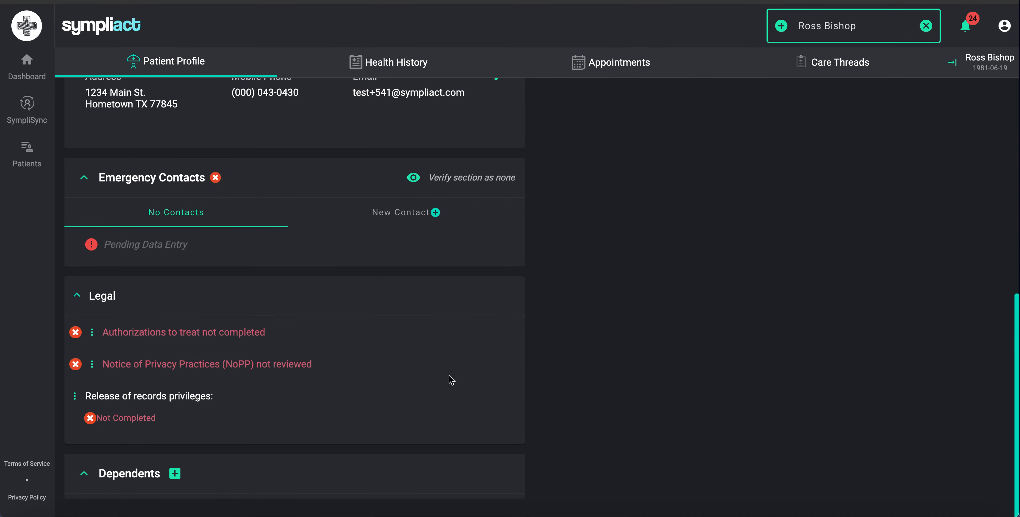
pyautogui.scroll(11, 451, 379)
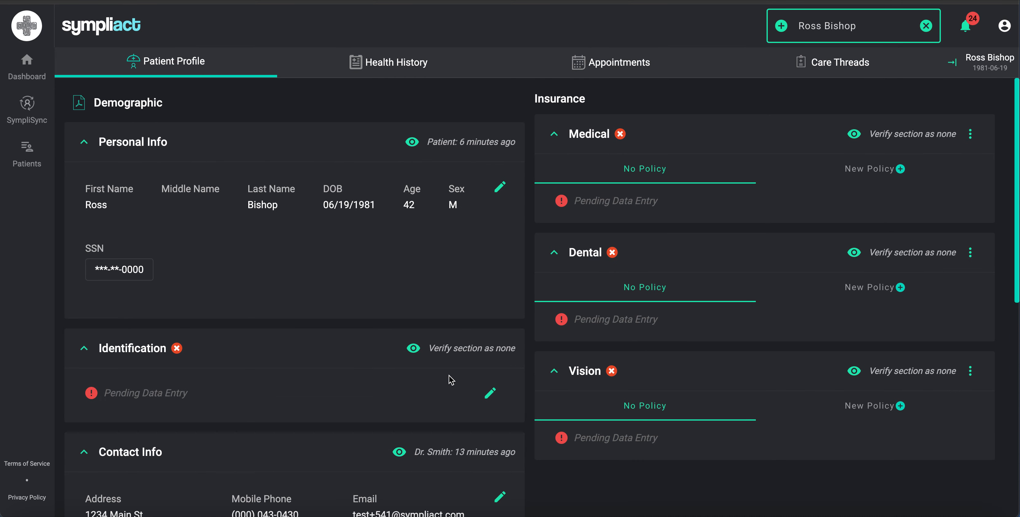